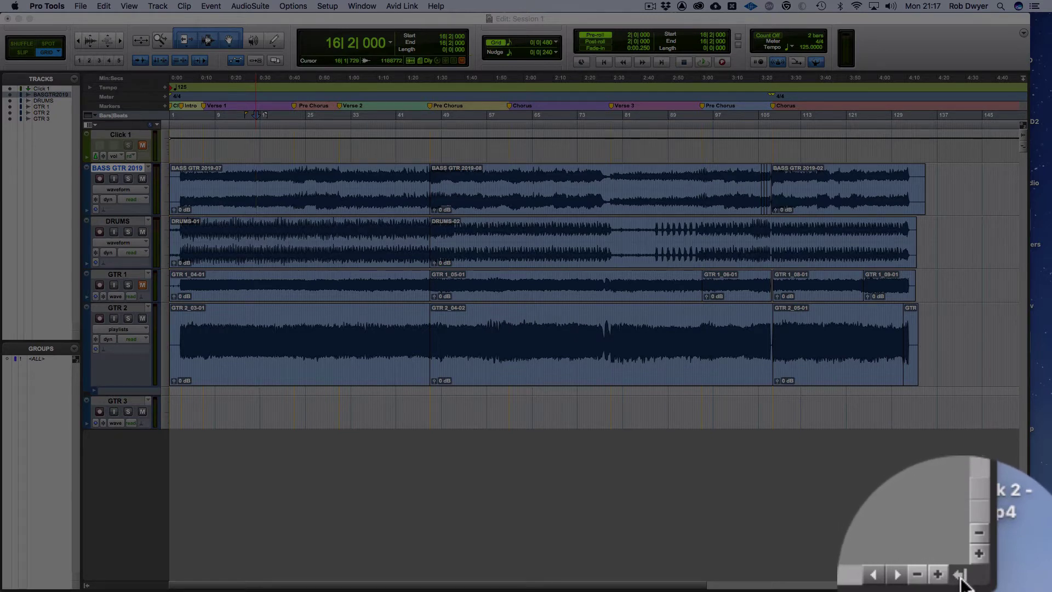
# Open the Clips list at the right of the Edit window to show the bass, drum and guitar clips.
pyautogui.click(1022, 586)
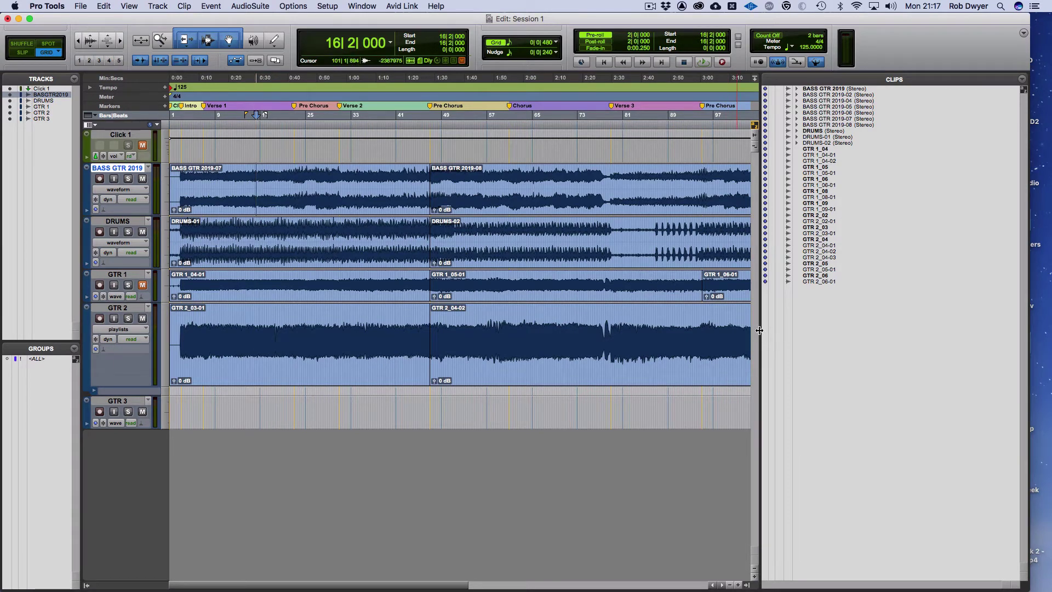
# Widen the timeline beside the Clips list, then inspect and select the BASS GTR 2019 and BASS GTR 2019-02 clips.
pyautogui.moveTo(760, 330); pyautogui.dragTo(706, 297)
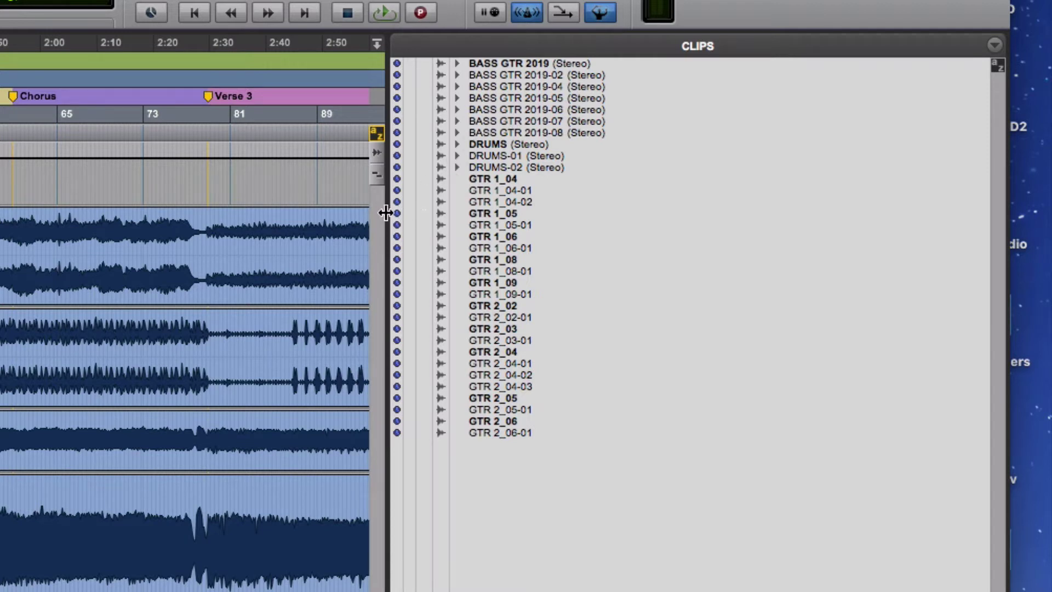
pyautogui.moveTo(386, 212); pyautogui.dragTo(466, 214)
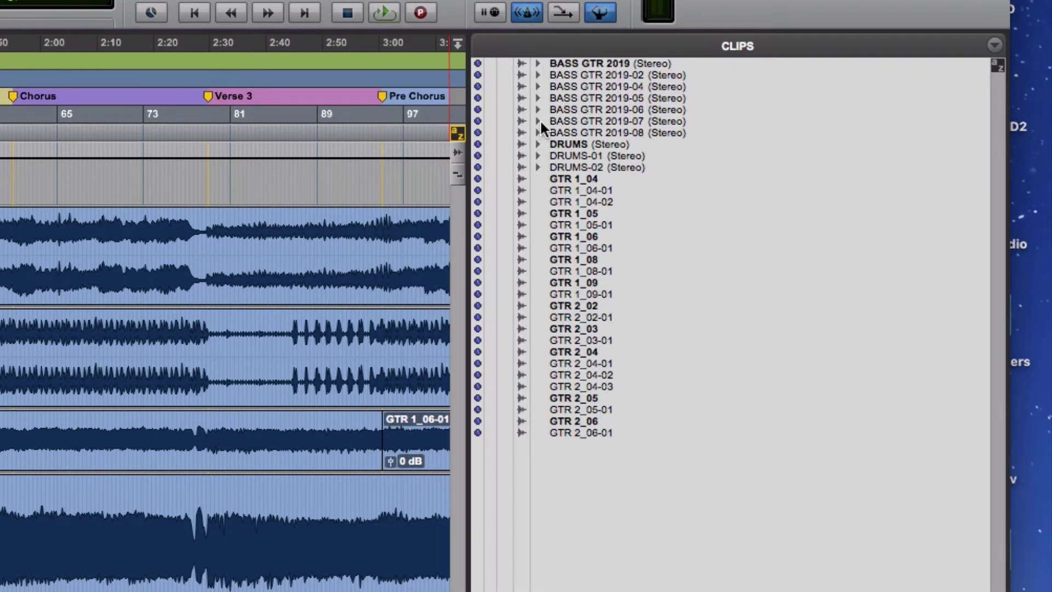
pyautogui.click(539, 64)
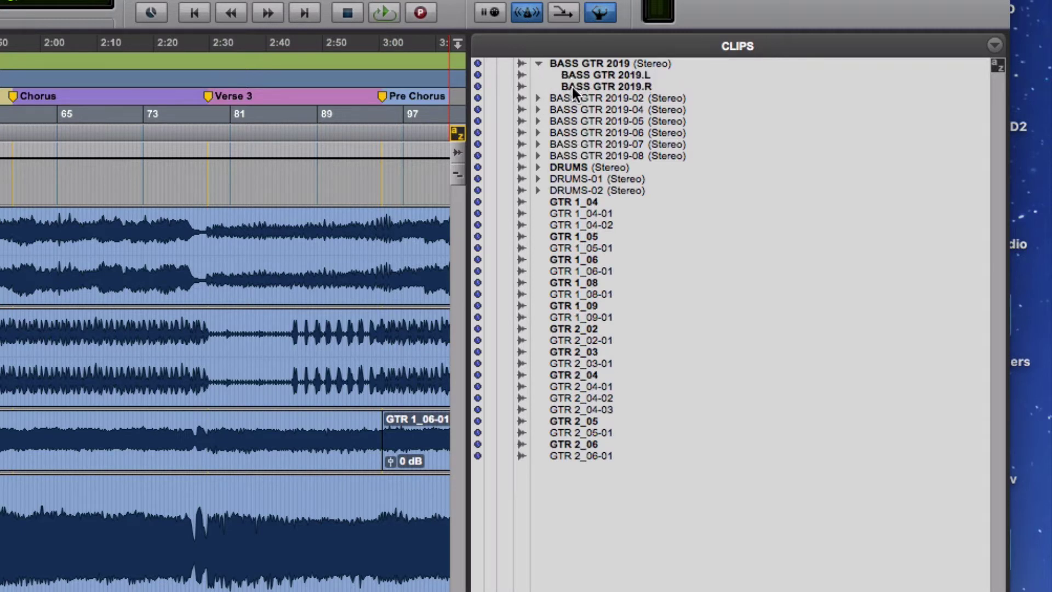
pyautogui.click(540, 63)
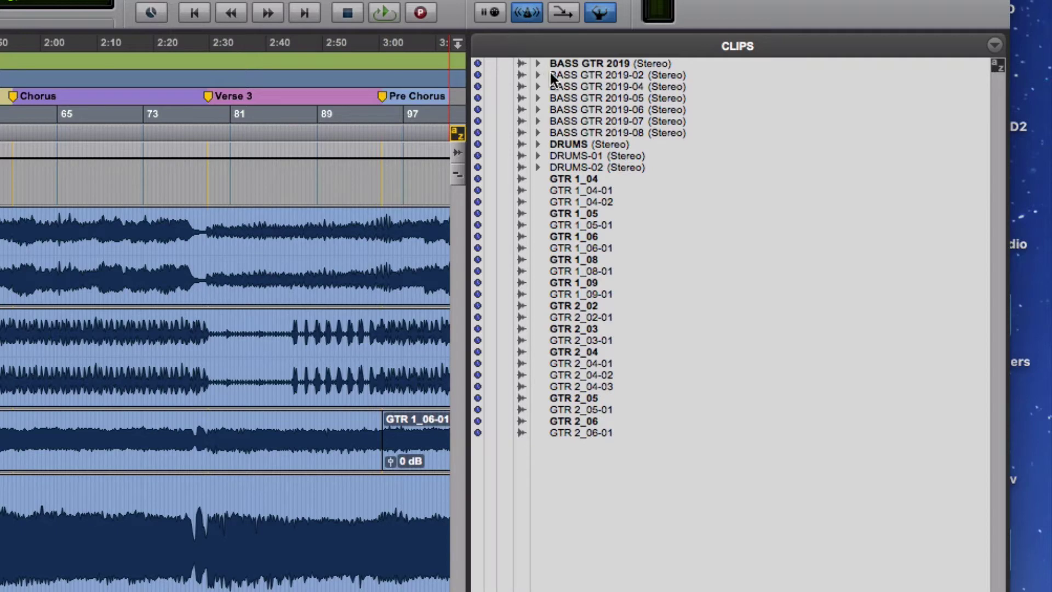
pyautogui.click(570, 64)
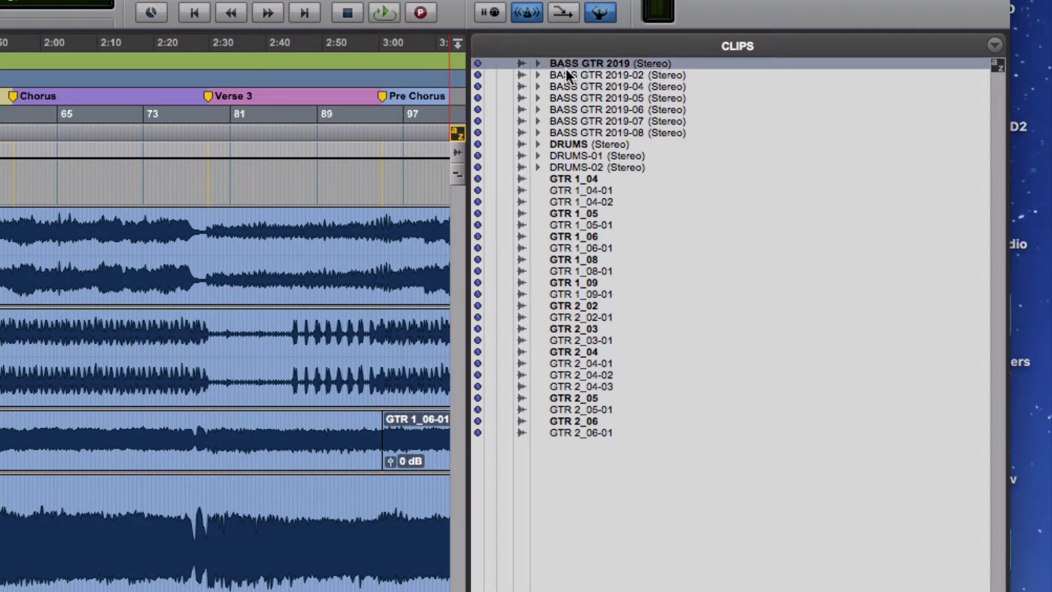
pyautogui.click(576, 76)
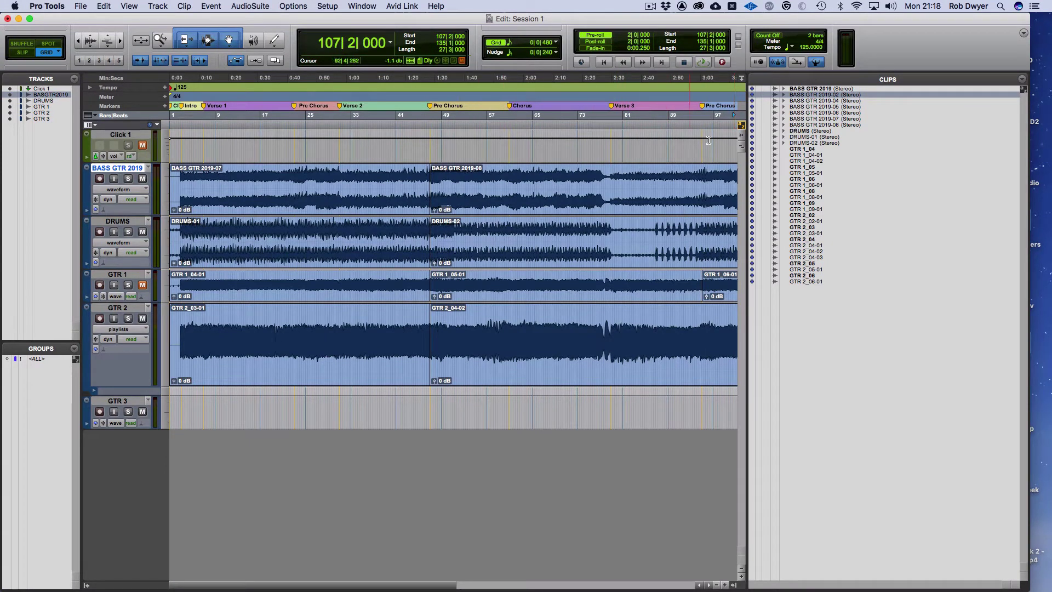
# Locate the BASS GTR 2019-07 and DRUMS clips on the timeline and widen the tracks area.
pyautogui.click(806, 119)
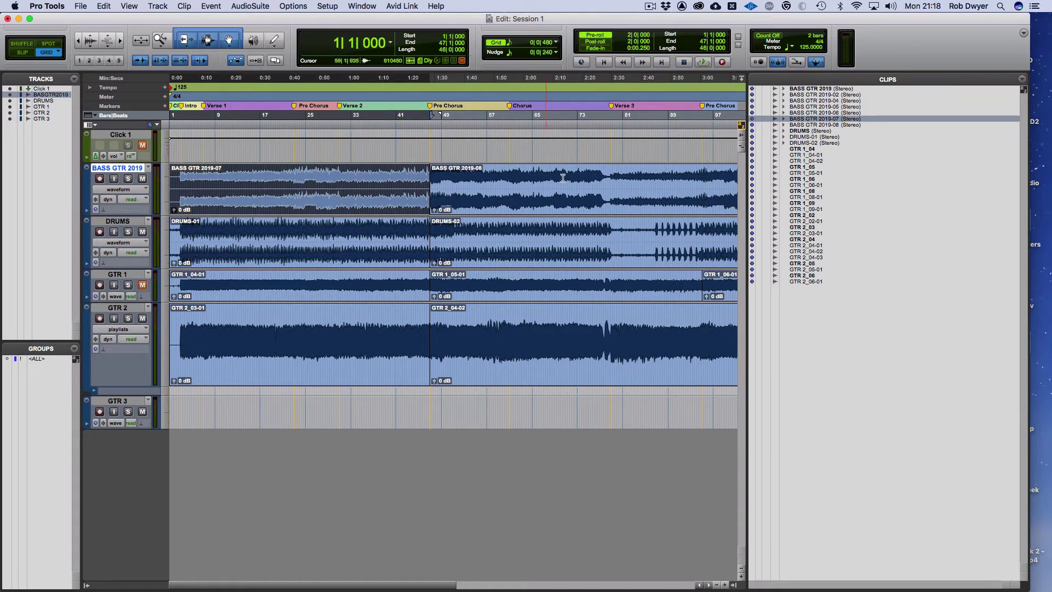
pyautogui.click(801, 132)
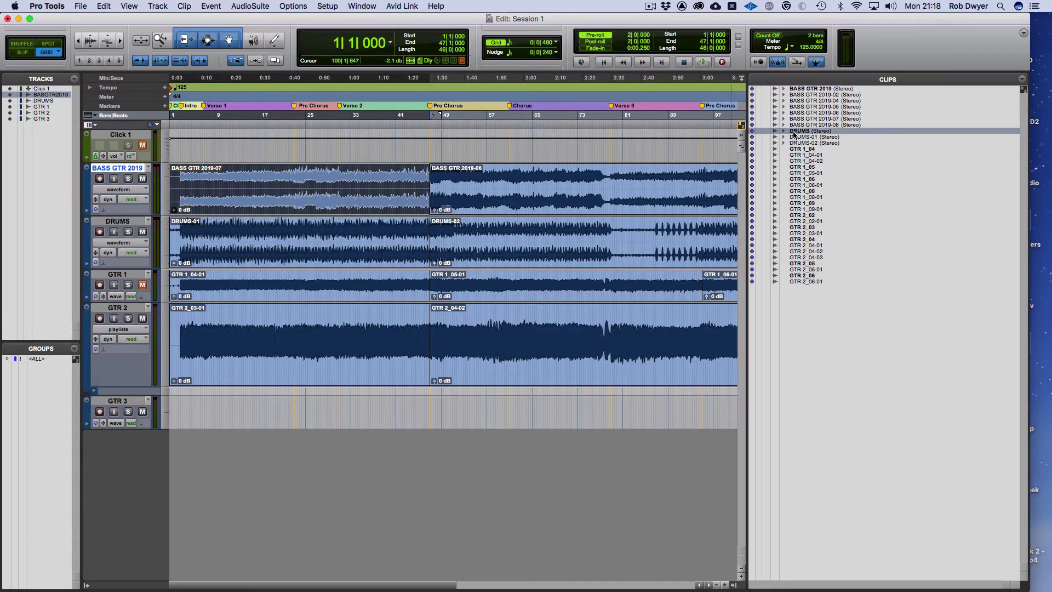
pyautogui.moveTo(746, 175); pyautogui.dragTo(787, 175)
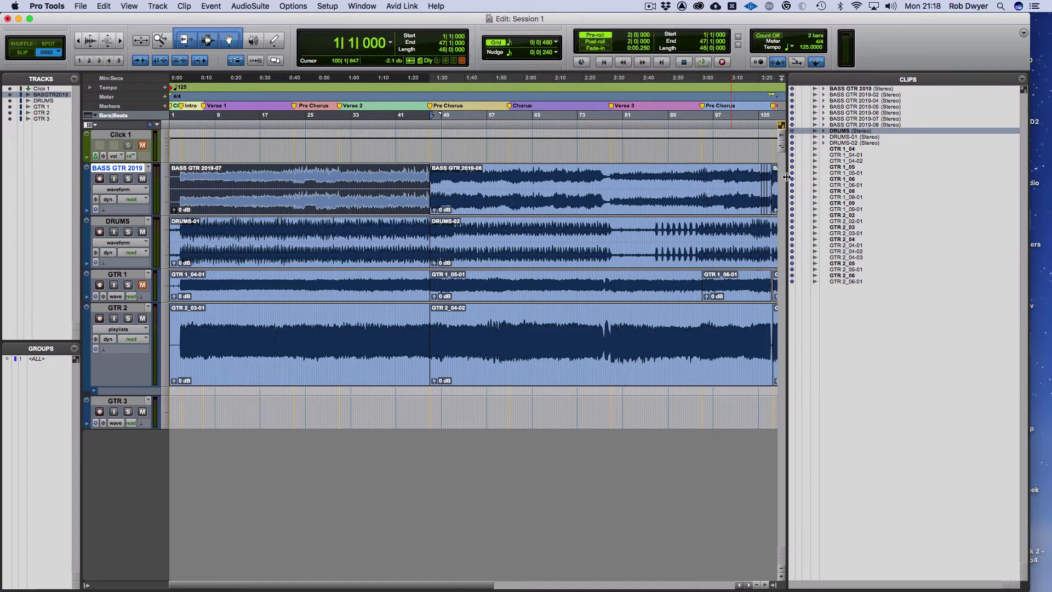
# Locate DRUMS-01, DRUMS-02, GTR 1_04-01 and GTR 1_04-02 on the timeline, then deselect all clips.
pyautogui.click(843, 137)
pyautogui.click(841, 143)
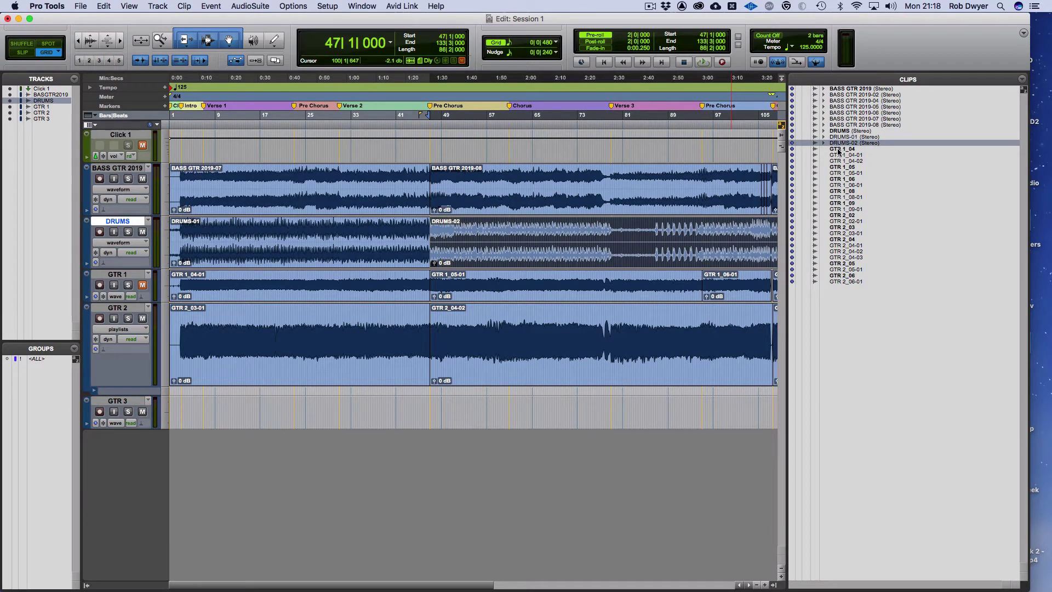
pyautogui.click(838, 149)
pyautogui.click(839, 156)
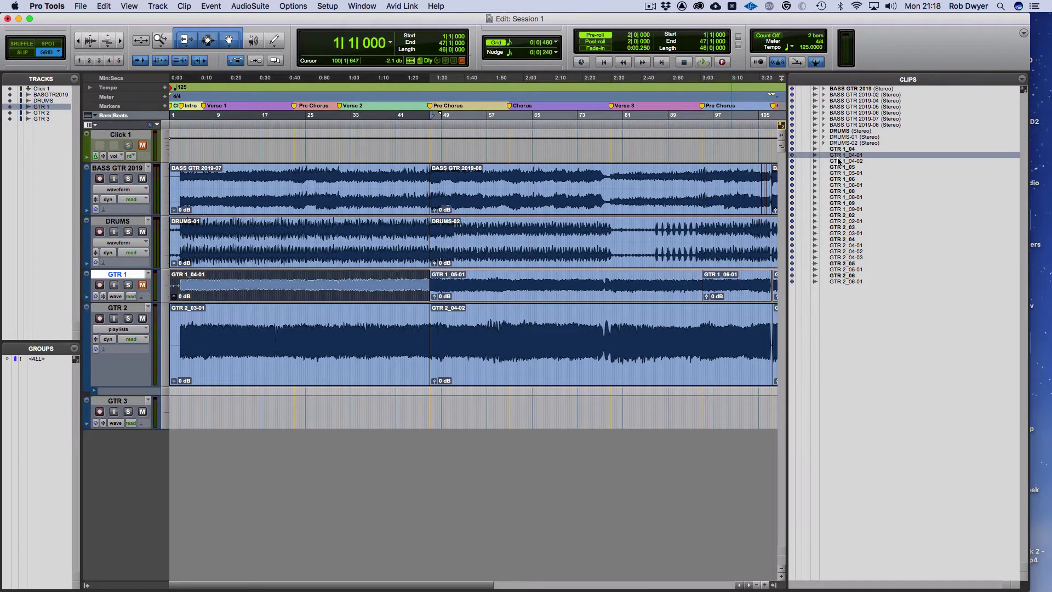
pyautogui.click(839, 162)
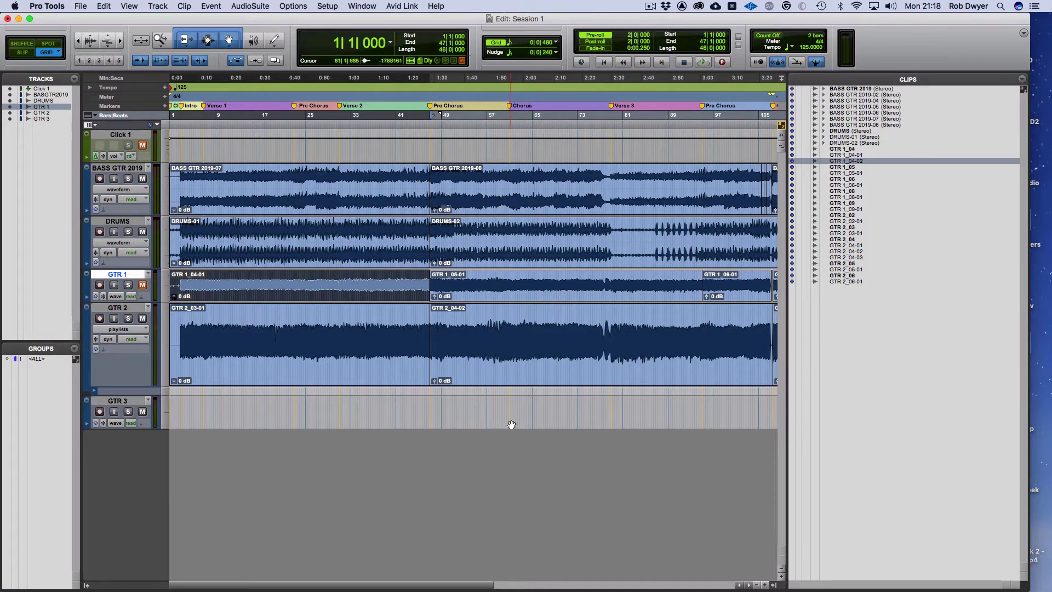
pyautogui.click(828, 295)
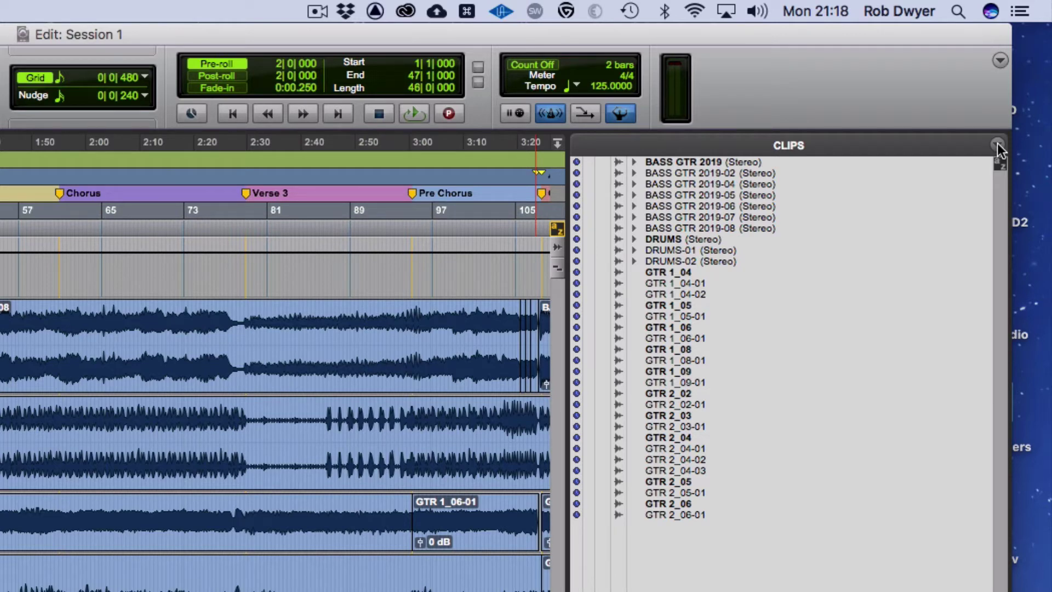
# Turn on File Name display in the Clips list via Show > File Name.
pyautogui.click(999, 146)
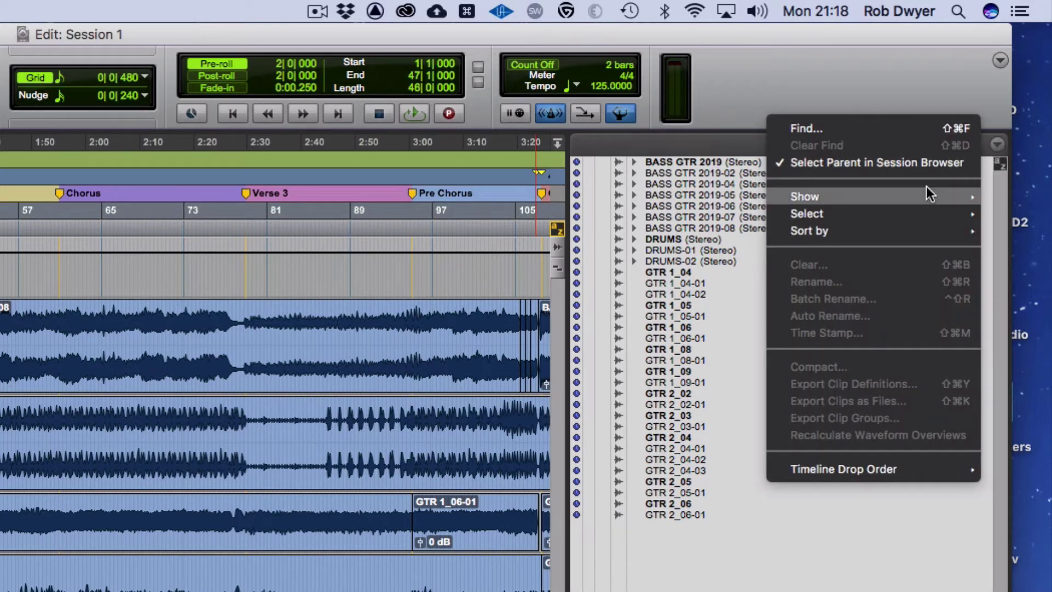
pyautogui.moveTo(926, 188)
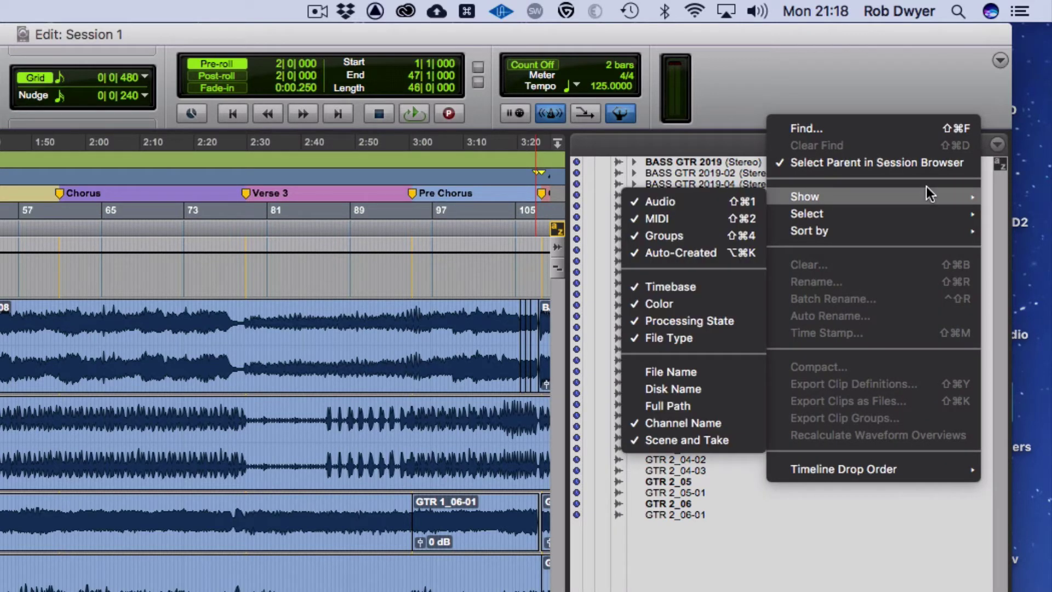
pyautogui.click(686, 370)
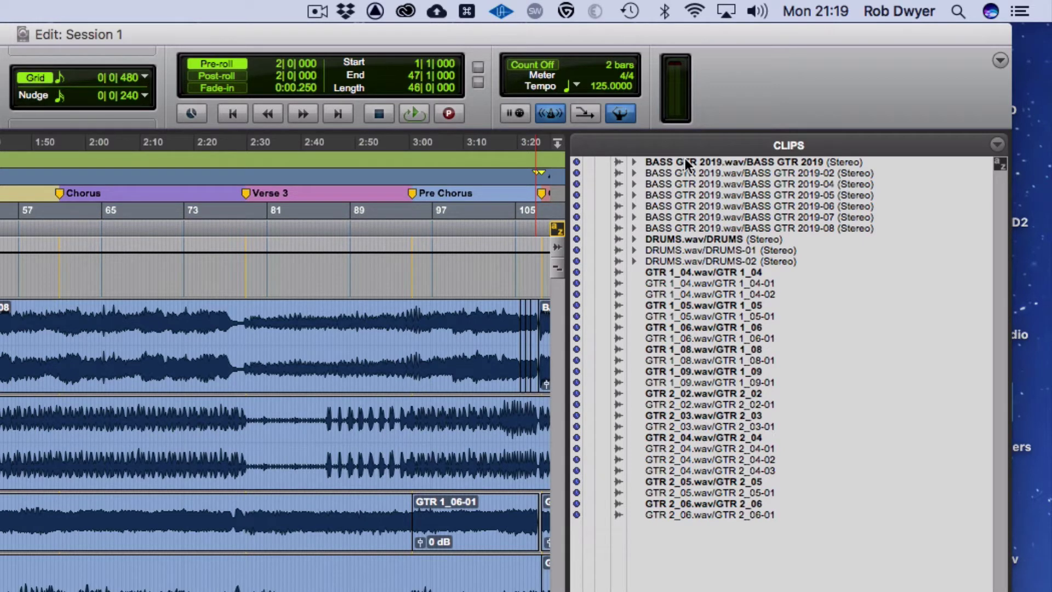
# Turn on Disk Name display so entries are prefixed with SERVER HD.
pyautogui.click(998, 143)
pyautogui.moveTo(946, 198)
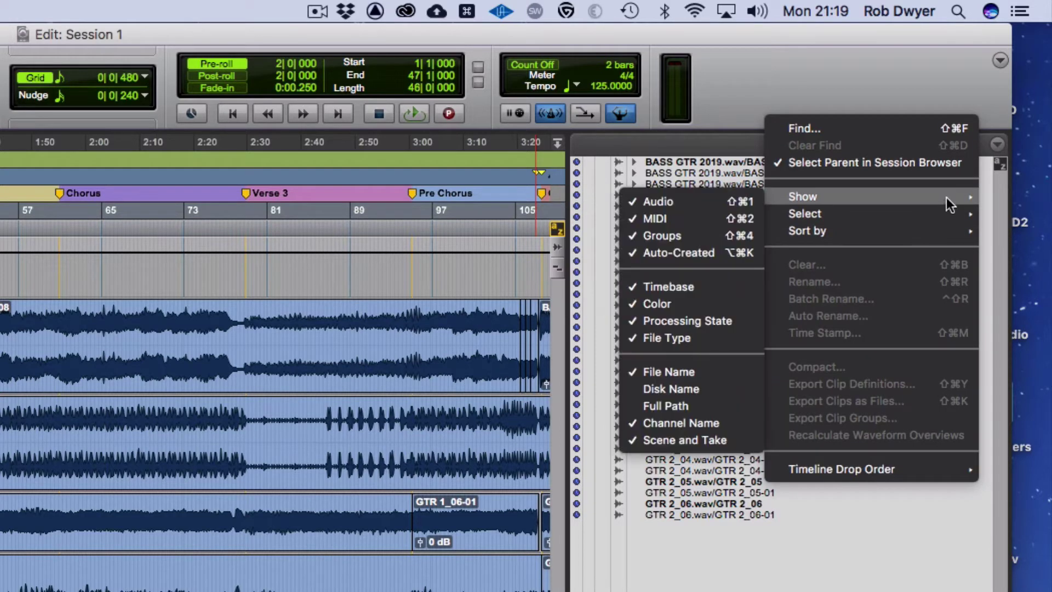
pyautogui.click(736, 385)
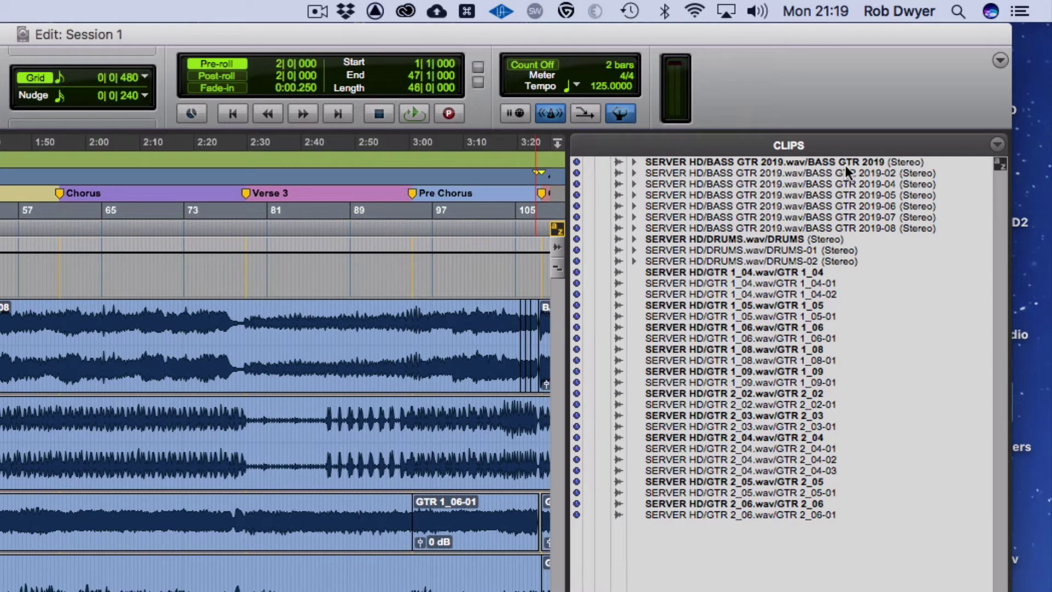
# Turn on Full Path display for clips in the Clips list.
pyautogui.click(995, 143)
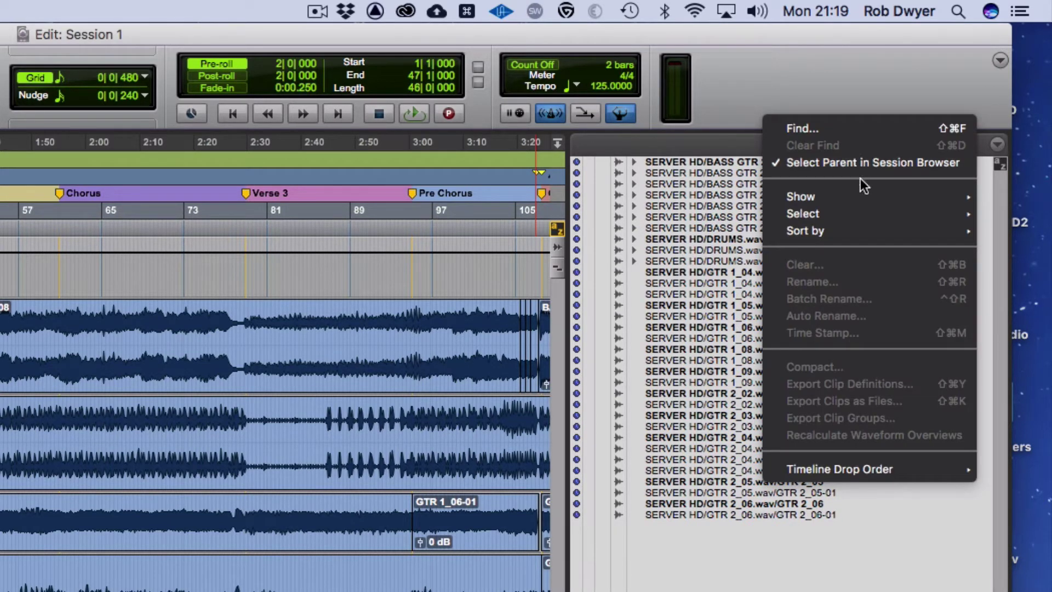
pyautogui.moveTo(853, 197)
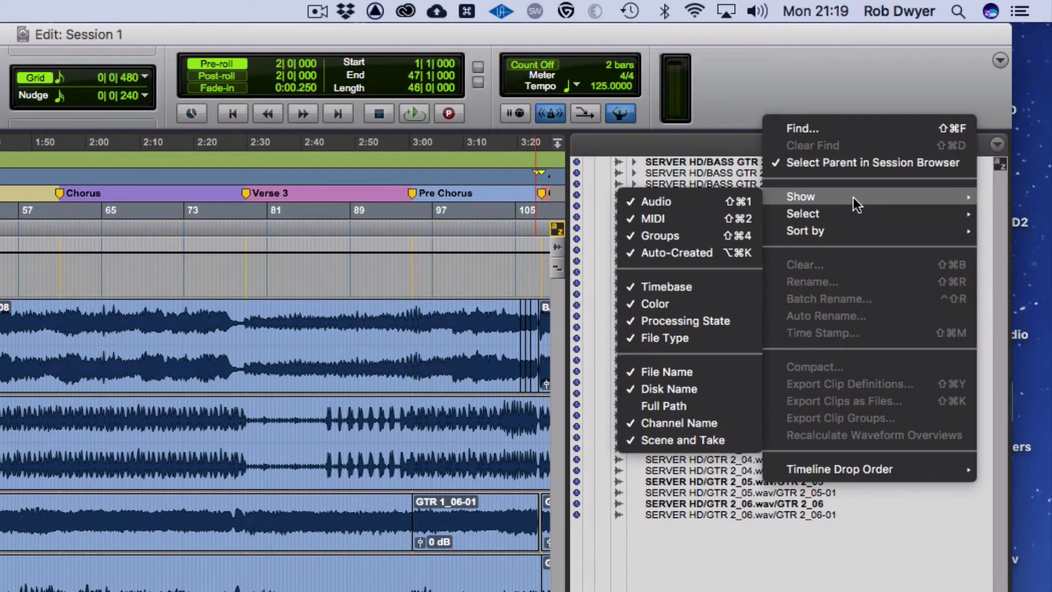
pyautogui.click(697, 399)
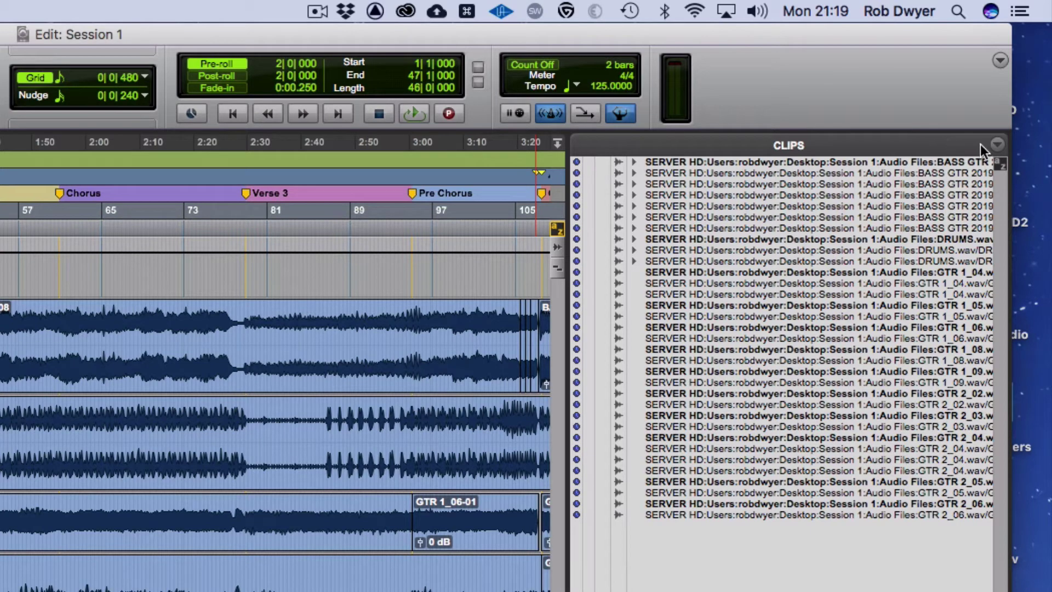
# Turn Full Path back off, leaving entries like SERVER HD/DRUMS.wav/DRUMS (Stereo).
pyautogui.click(996, 146)
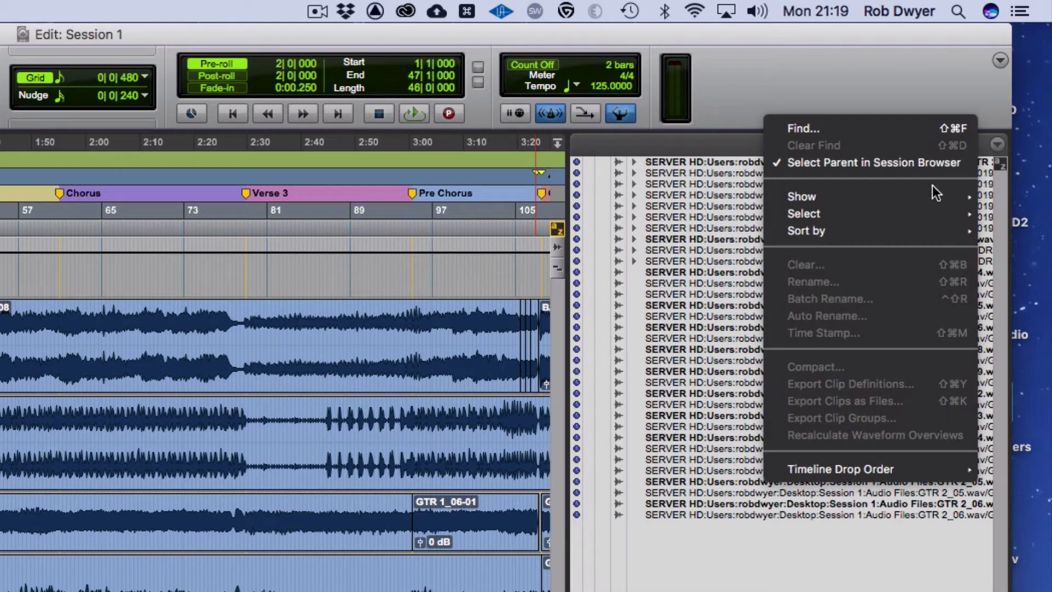
pyautogui.moveTo(929, 189)
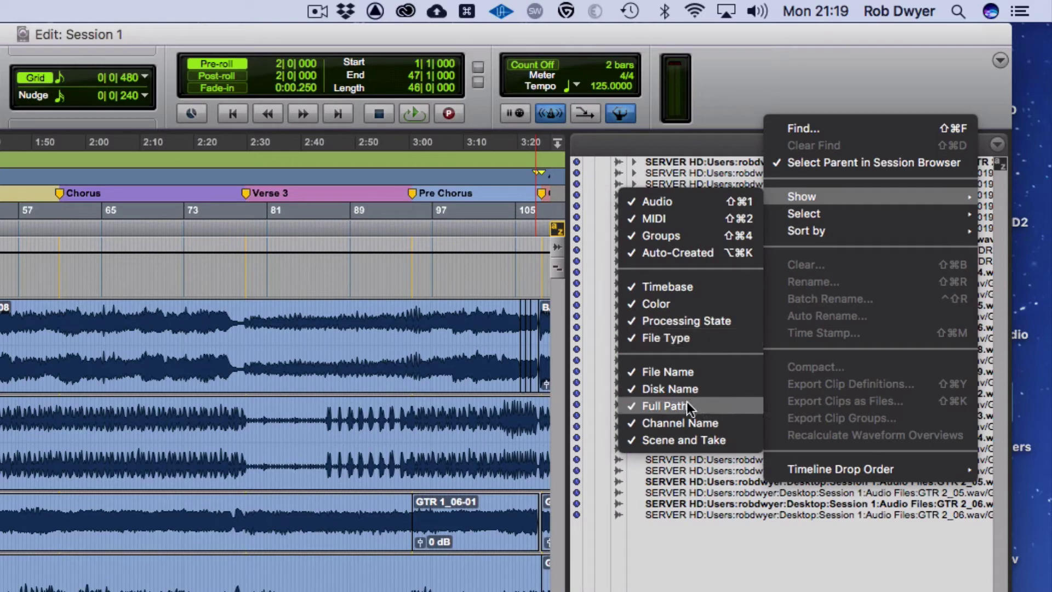
pyautogui.click(686, 406)
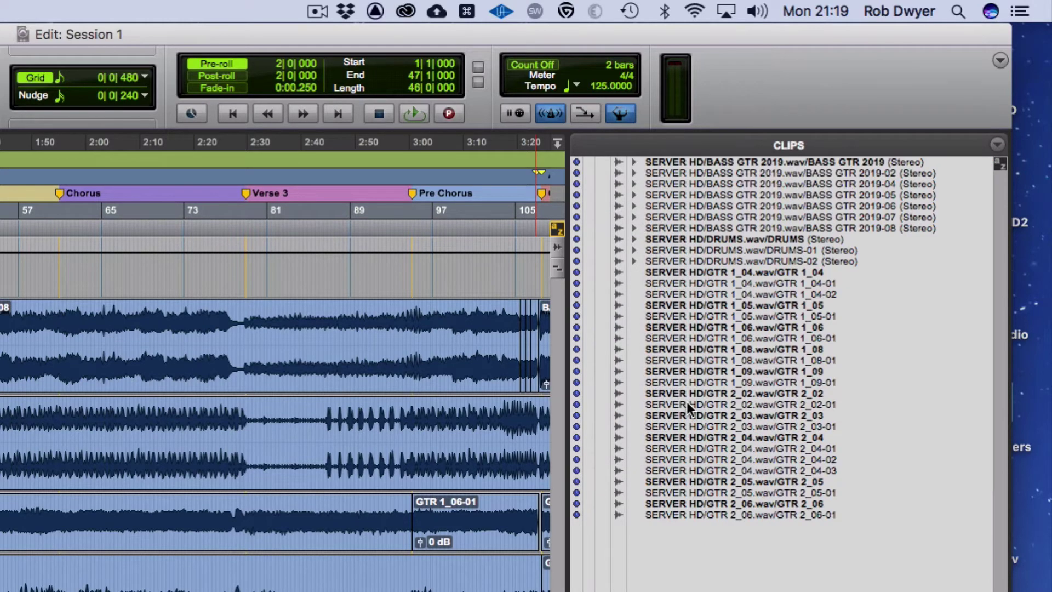
# Uncheck Show > Disk Name in the Clips list menu.
pyautogui.click(996, 144)
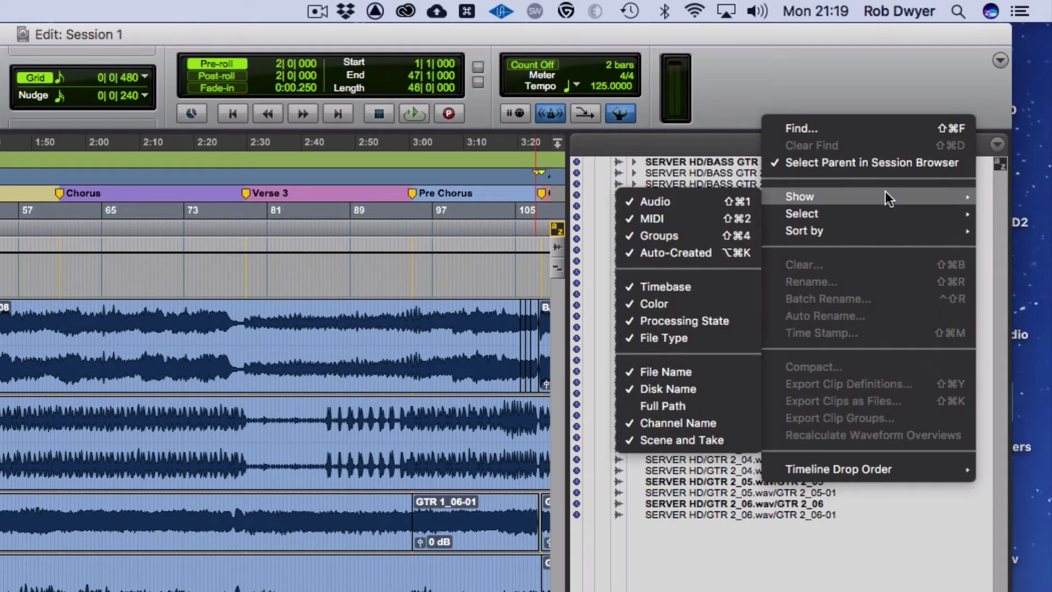
pyautogui.moveTo(810, 198)
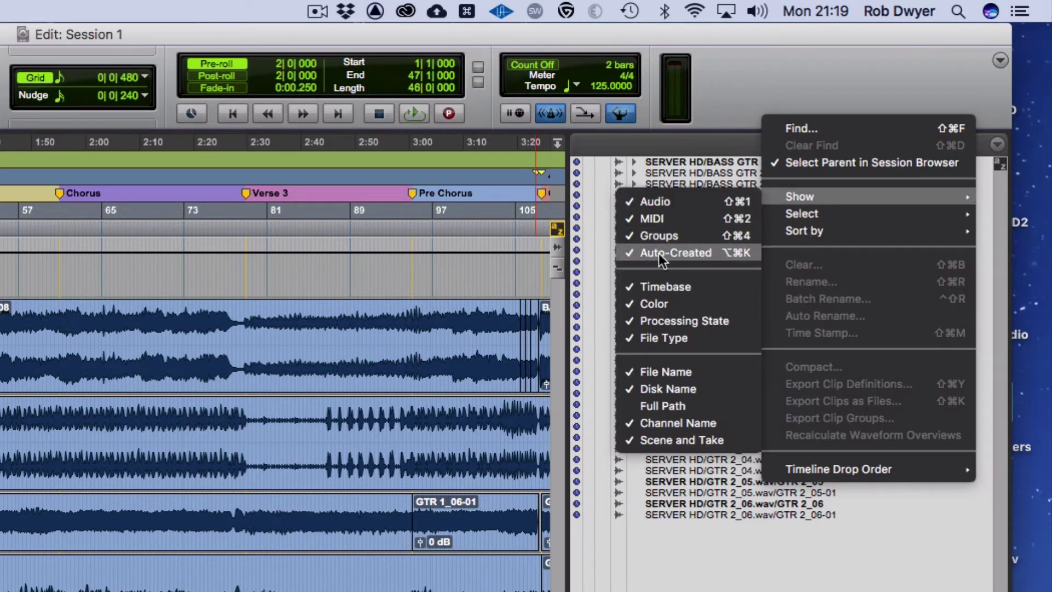
pyautogui.click(661, 386)
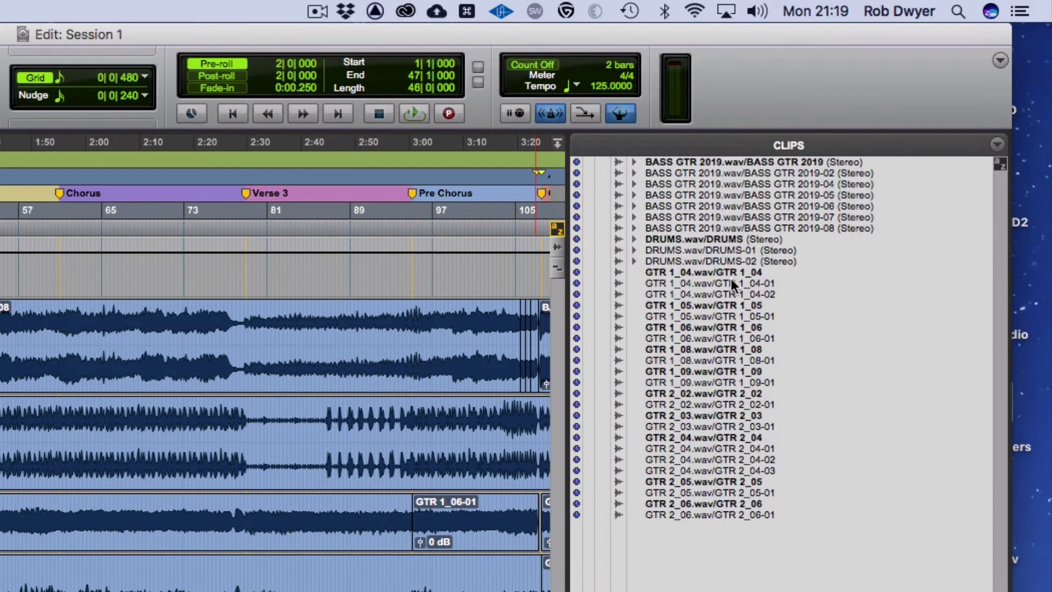
# Uncheck Show > File Name, leaving plain clip names like DRUMS (Stereo).
pyautogui.click(1003, 148)
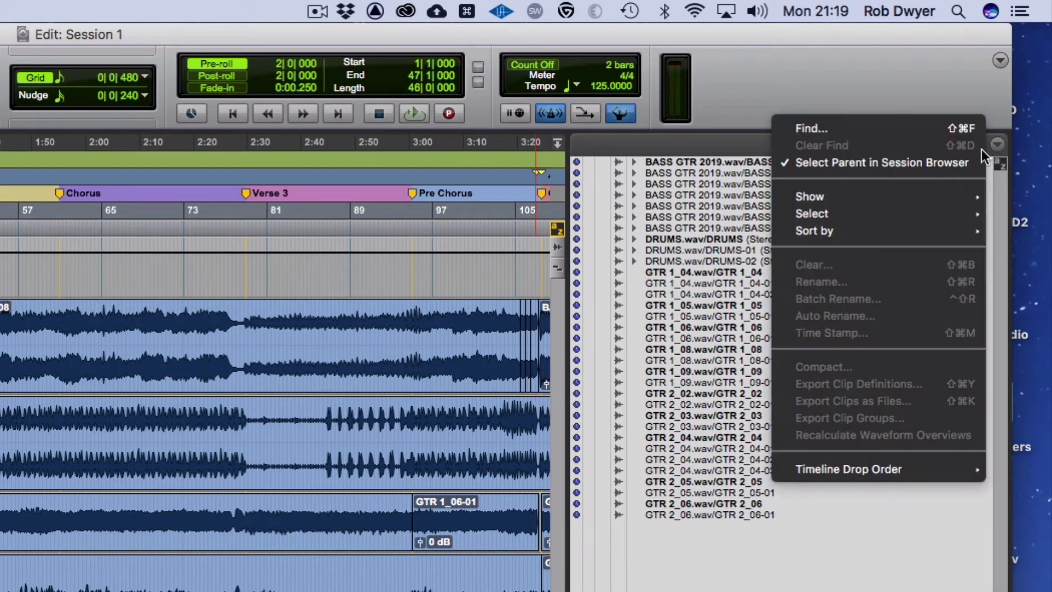
pyautogui.moveTo(849, 196)
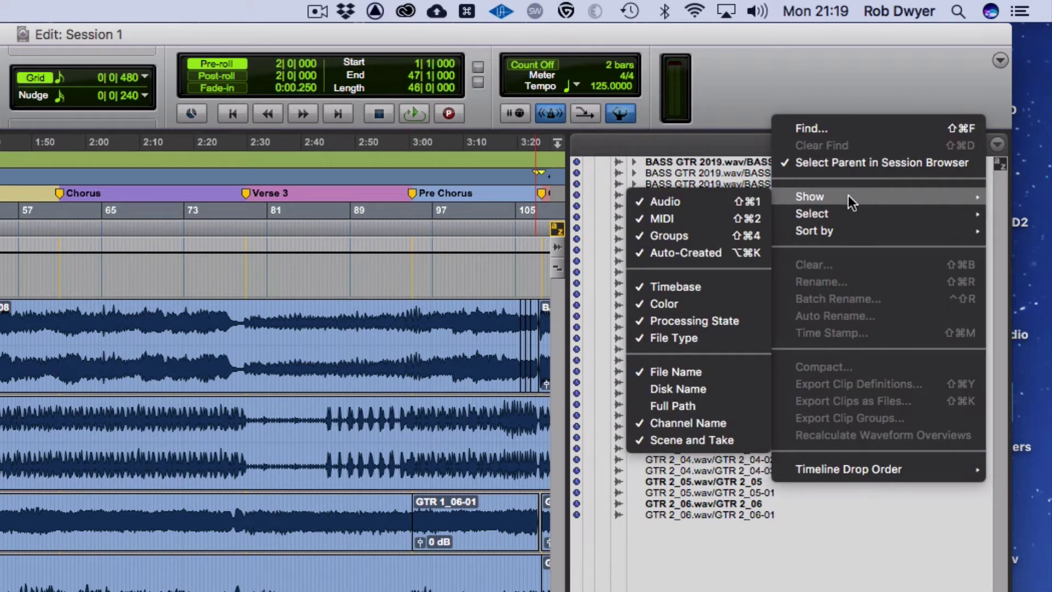
pyautogui.click(721, 372)
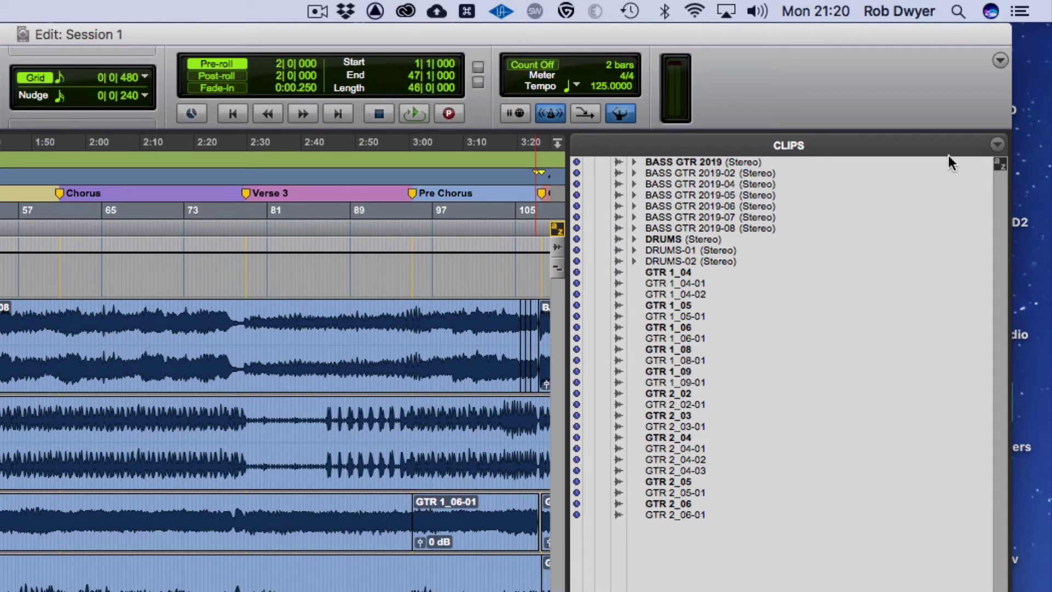
# Choose Select > Unused with 'Select Unused' Ignores Parent Clip on, selecting clips like BASS GTR 2019-05.
pyautogui.click(995, 144)
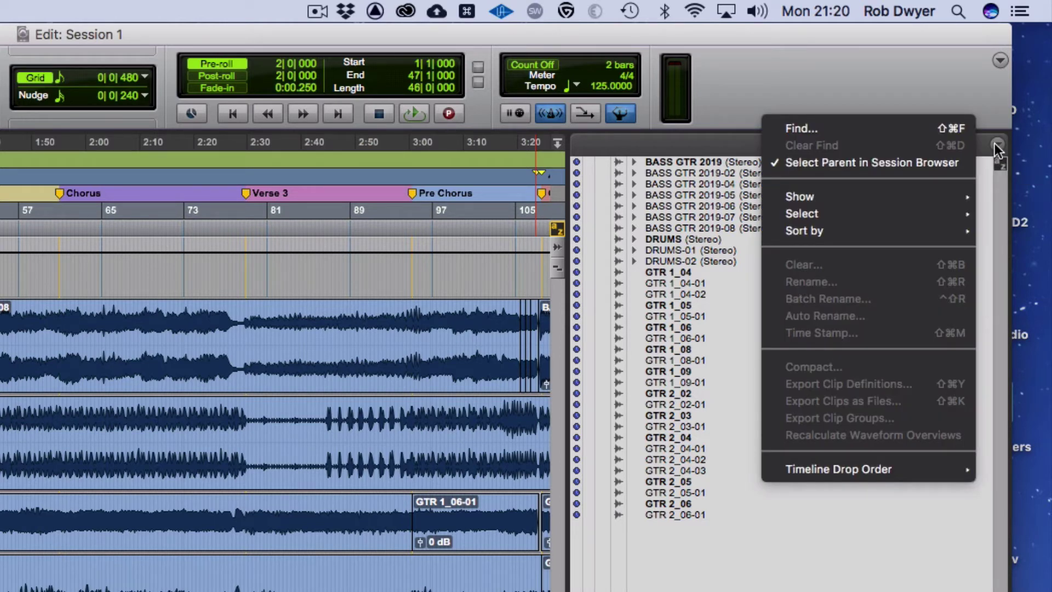
pyautogui.moveTo(953, 211)
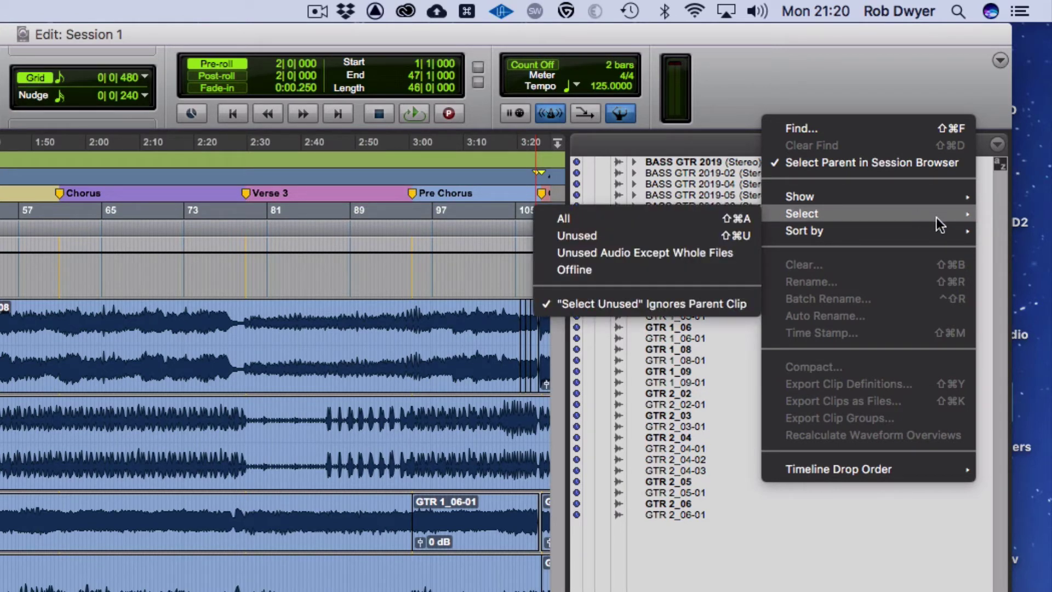
pyautogui.moveTo(883, 220)
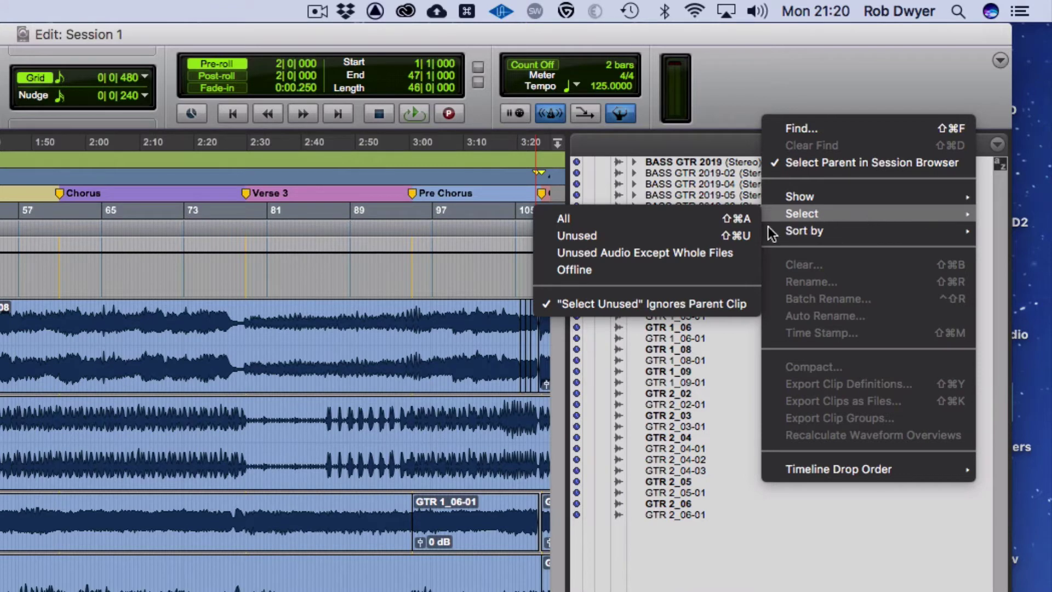
pyautogui.click(726, 235)
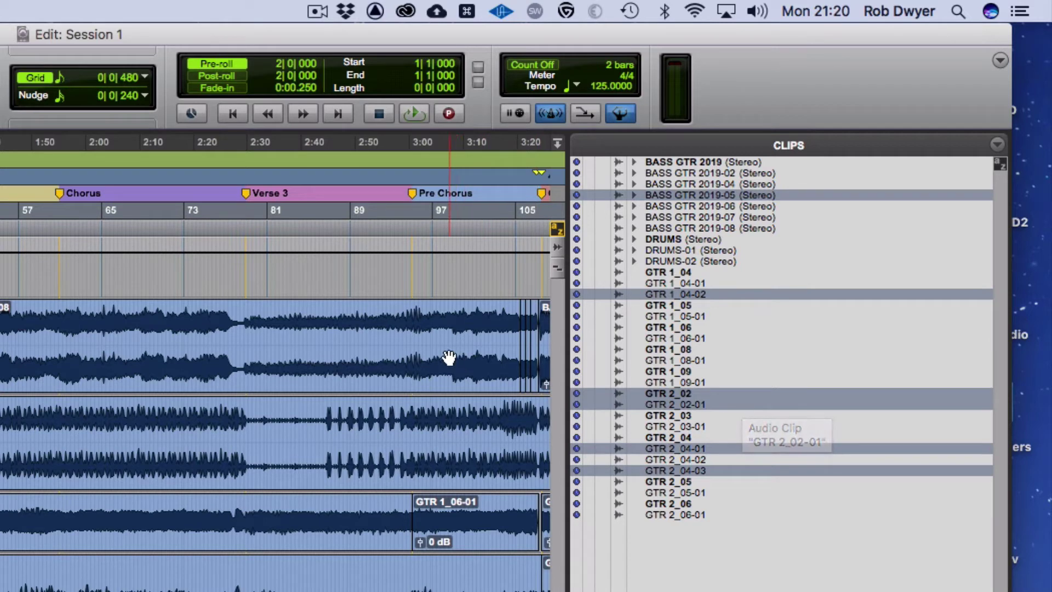
pyautogui.click(377, 321)
pyautogui.click(542, 357)
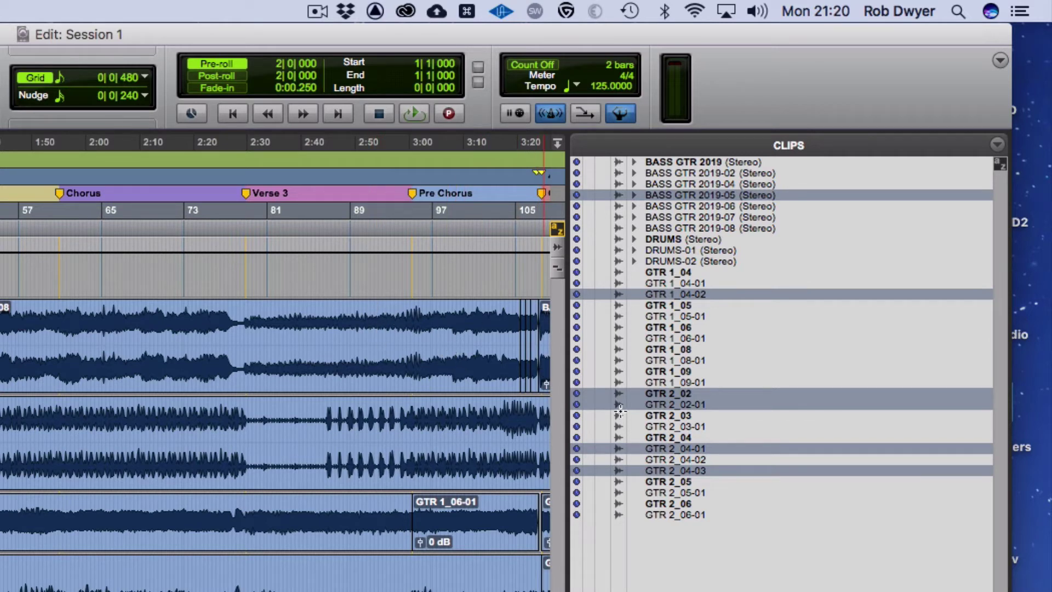
# Clear the selected unused clips with Remove, keeping their audio files on disk.
pyautogui.rightClick(680, 394)
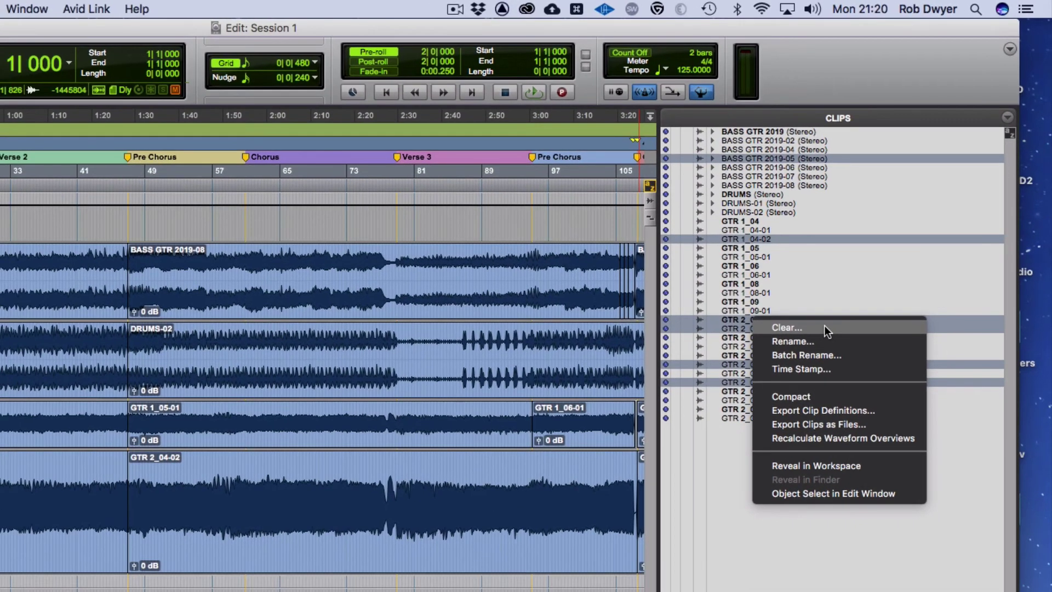
pyautogui.click(771, 404)
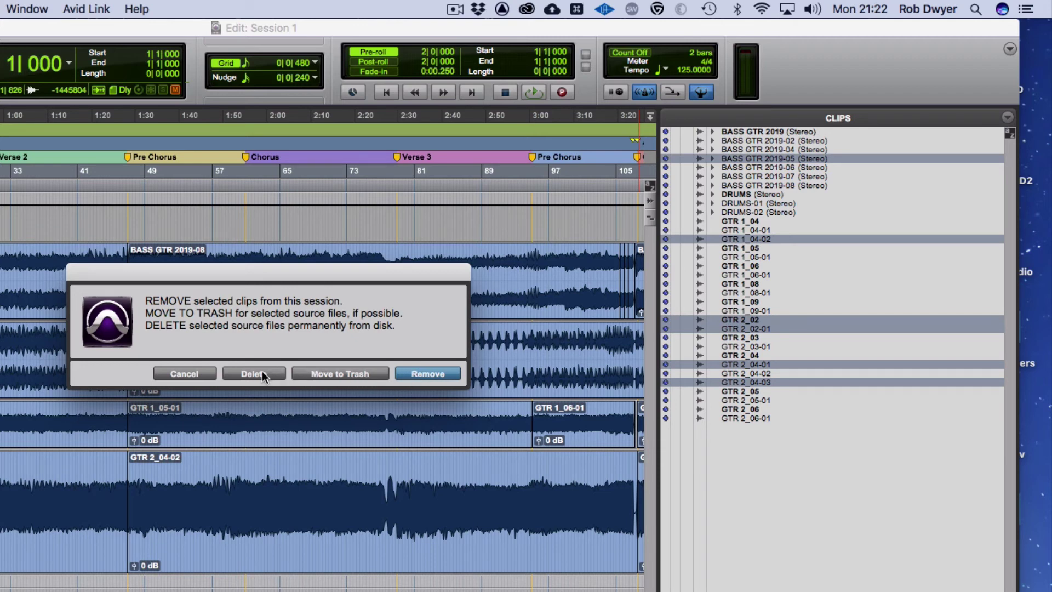
pyautogui.click(428, 375)
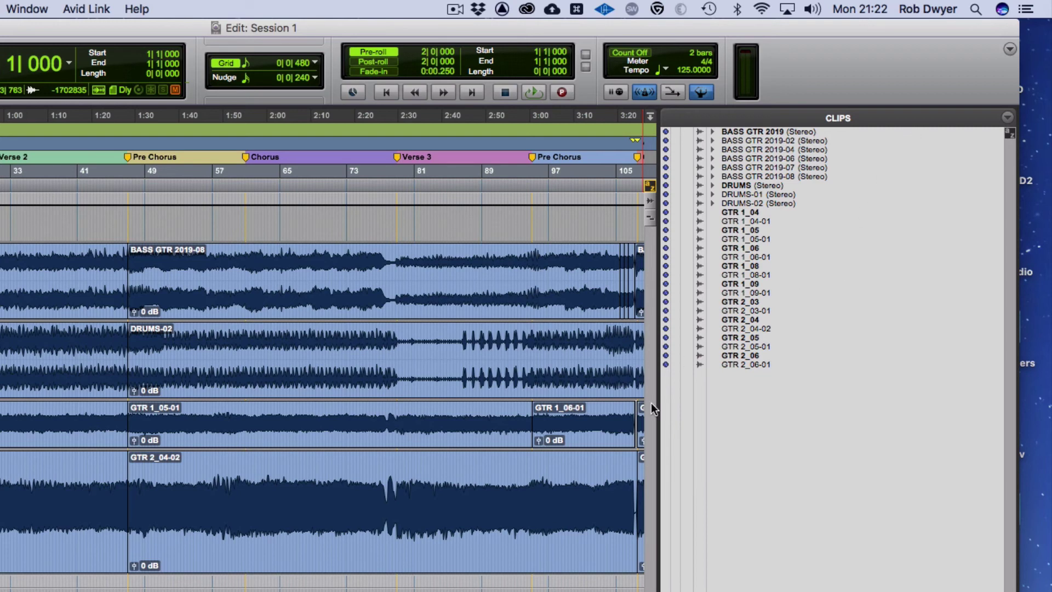
# Zoom out to the full arrangement, place the insertion point near 5:00, and hide then reshow the Clips list.
pyautogui.press('super+bracketleft')
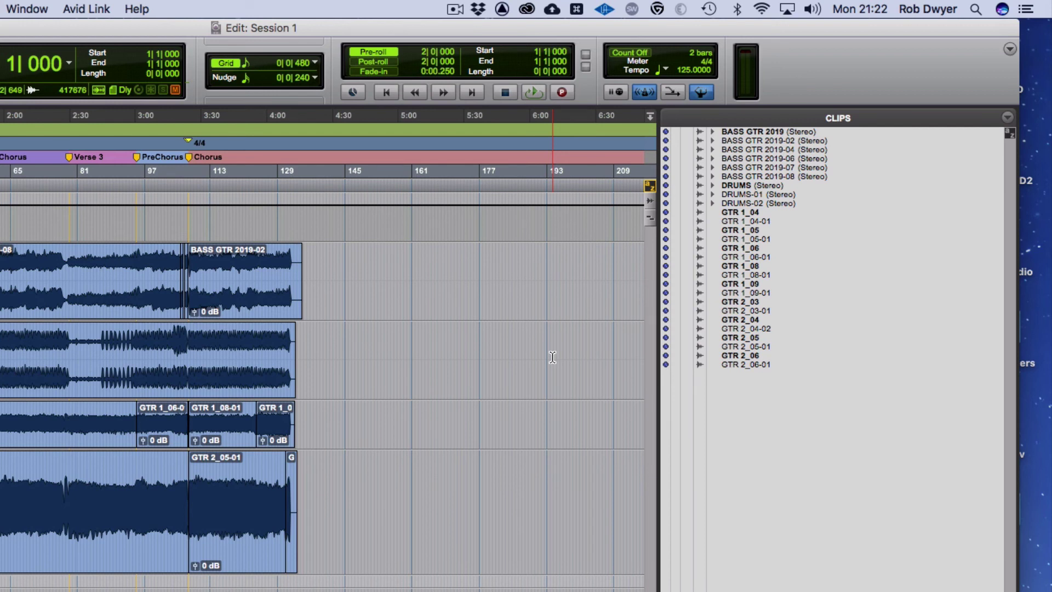
pyautogui.click(414, 258)
pyautogui.click(412, 257)
pyautogui.click(383, 272)
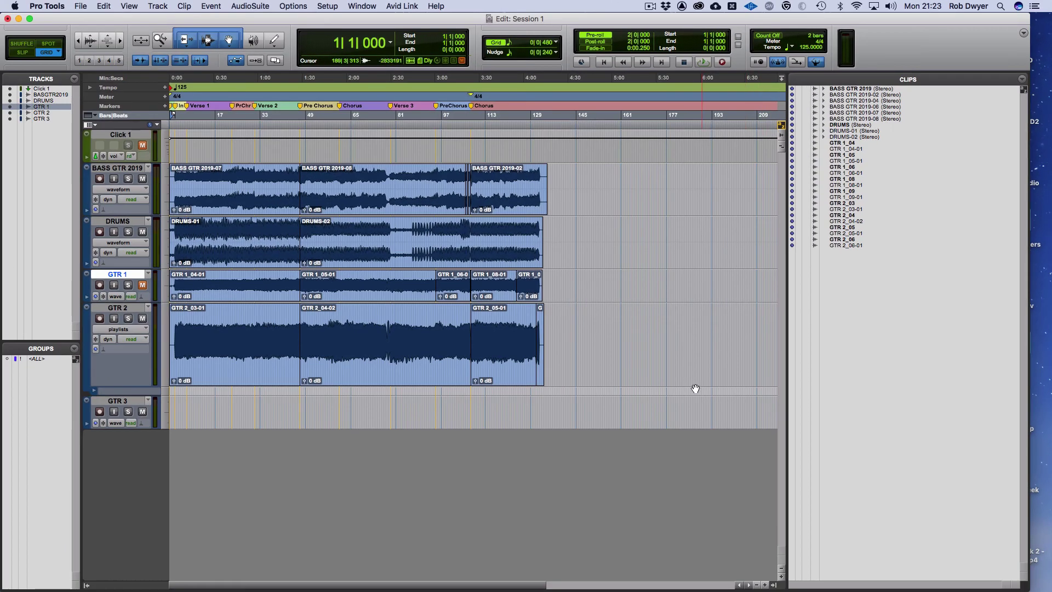
pyautogui.click(774, 585)
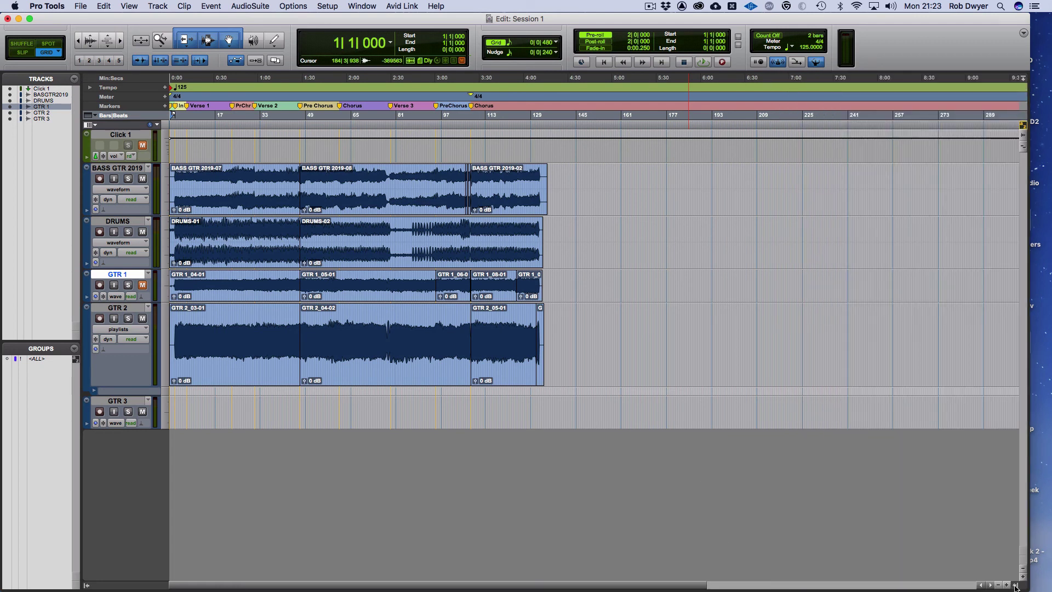
pyautogui.click(1015, 585)
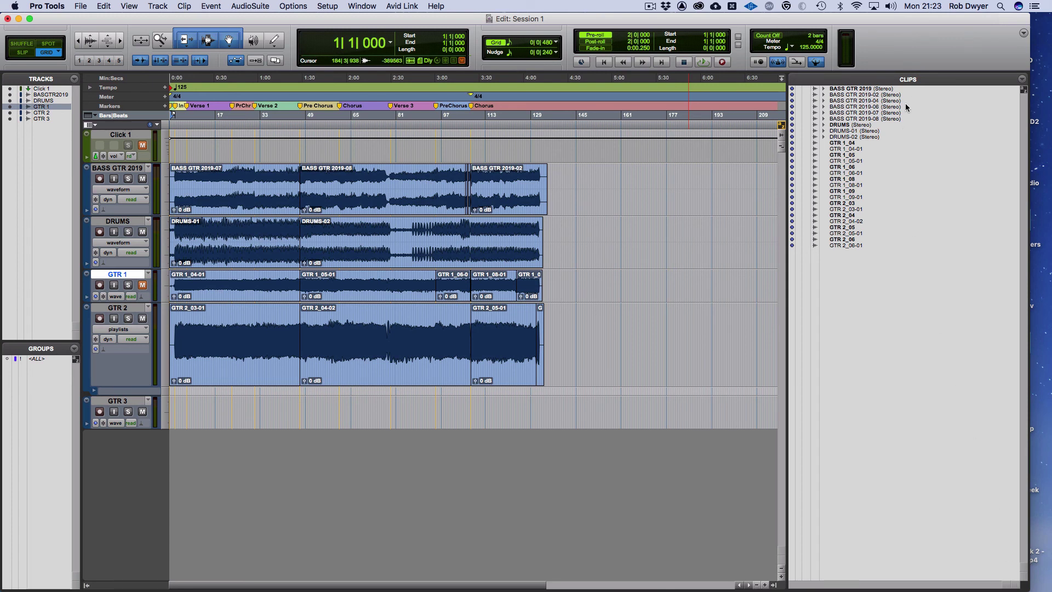
pyautogui.click(1022, 79)
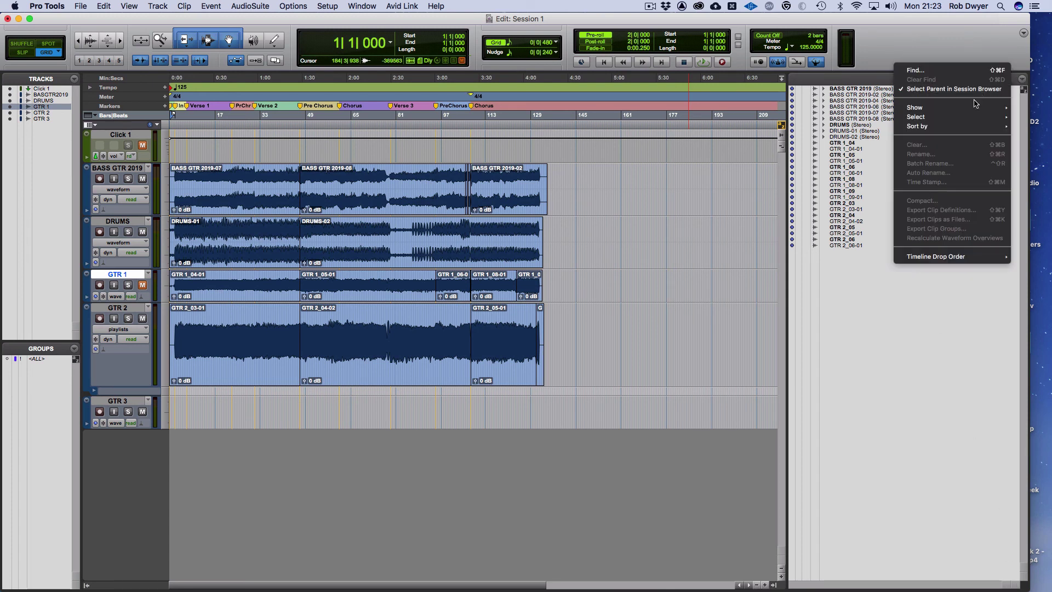
pyautogui.moveTo(972, 109)
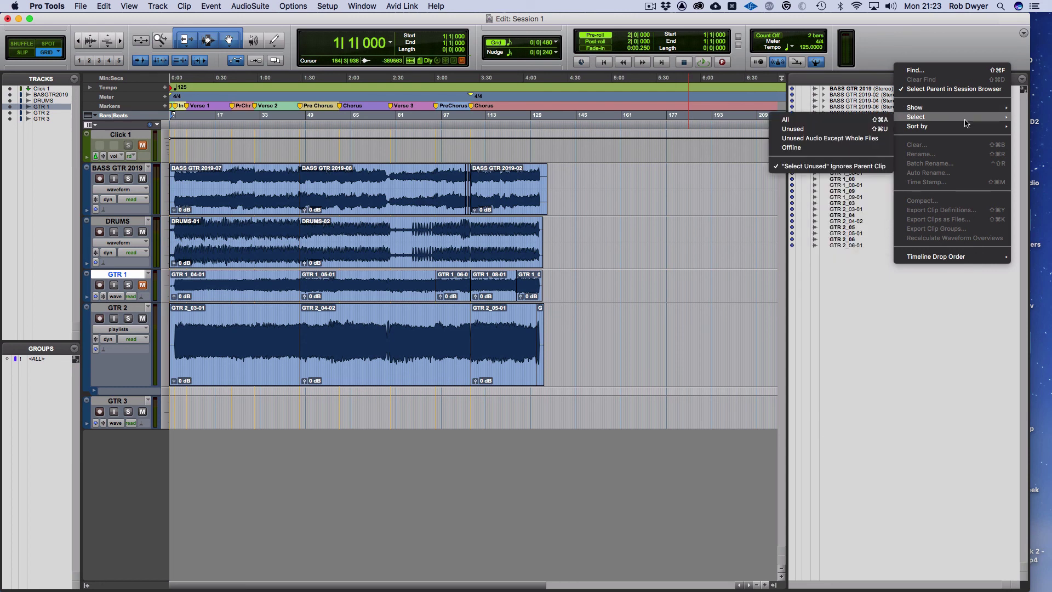
pyautogui.click(874, 130)
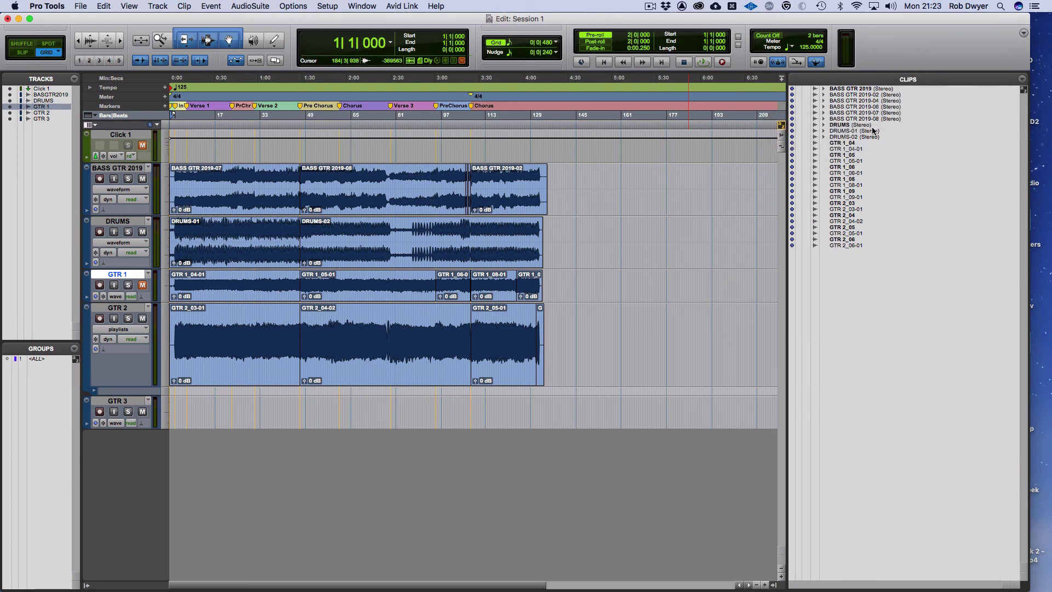